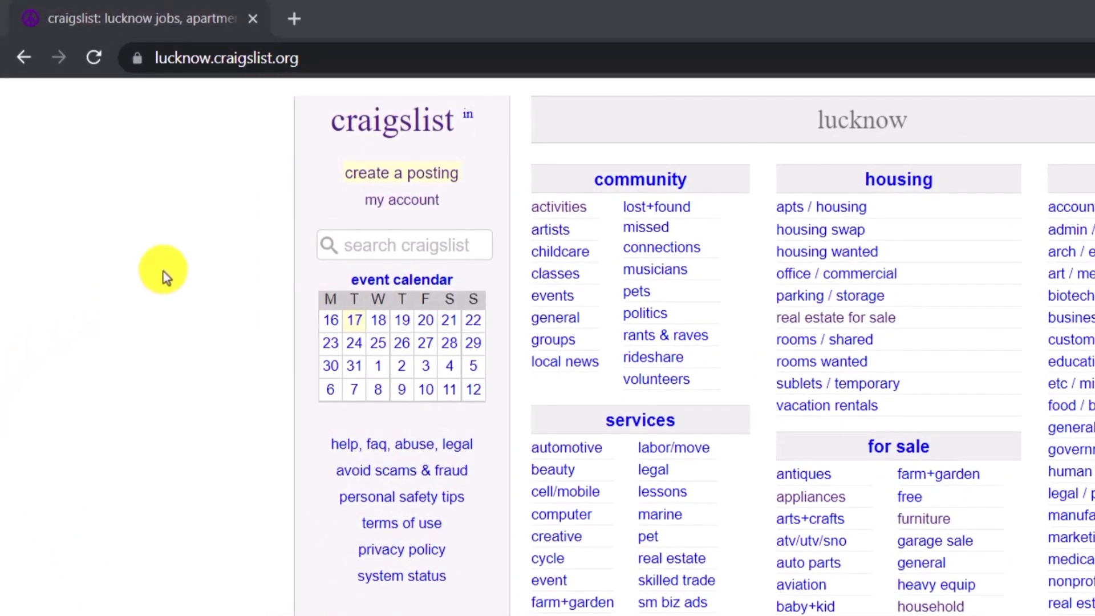
- Go to 'my account' from the Lucknow Craigslist front page
{"action": "left_click", "coordinate": [389, 199]}
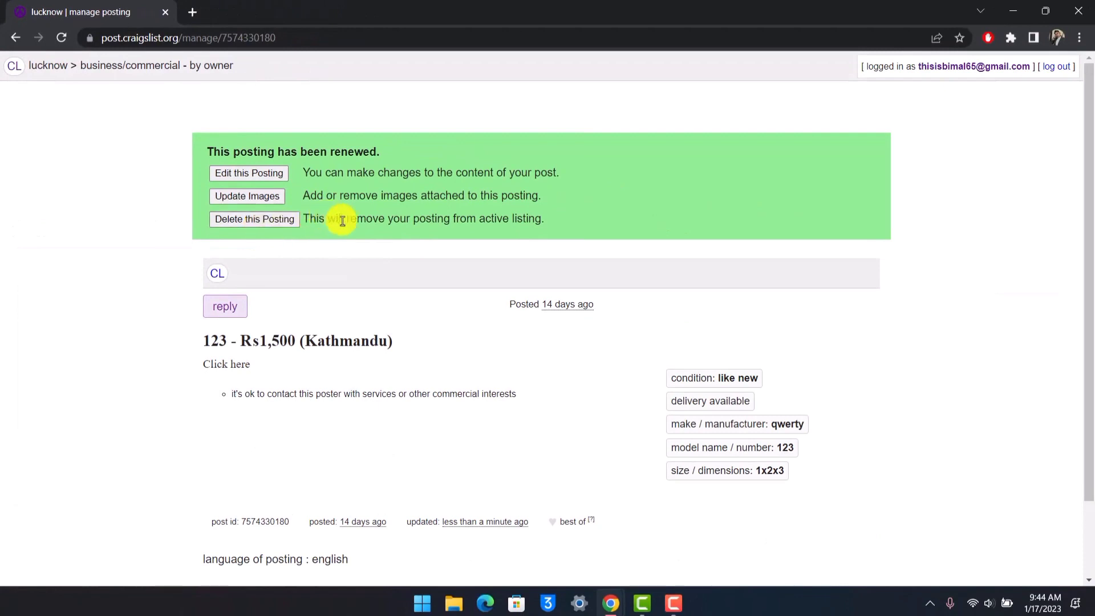
{"action": "scroll", "coordinate": [342, 231], "scroll_direction": "down", "scroll_amount": 1}
{"action": "scroll", "coordinate": [290, 308], "scroll_direction": "down", "scroll_amount": 1}
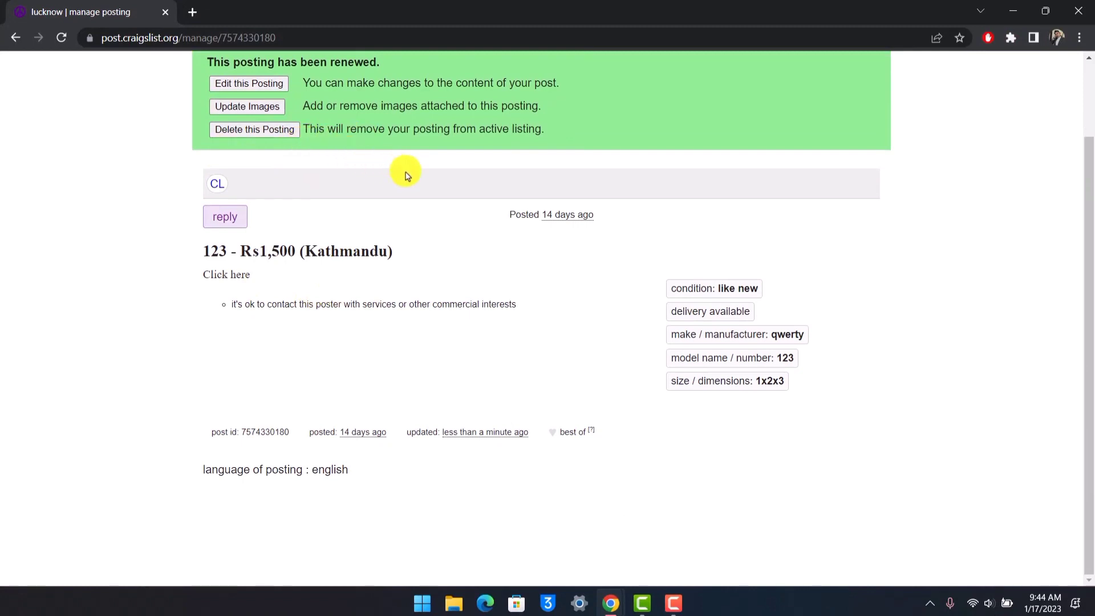
{"action": "scroll", "coordinate": [406, 176], "scroll_direction": "up", "scroll_amount": 2}
- Return to the account postings list and start editing the 123 - Rs1500 posting
{"action": "left_click", "coordinate": [17, 38]}
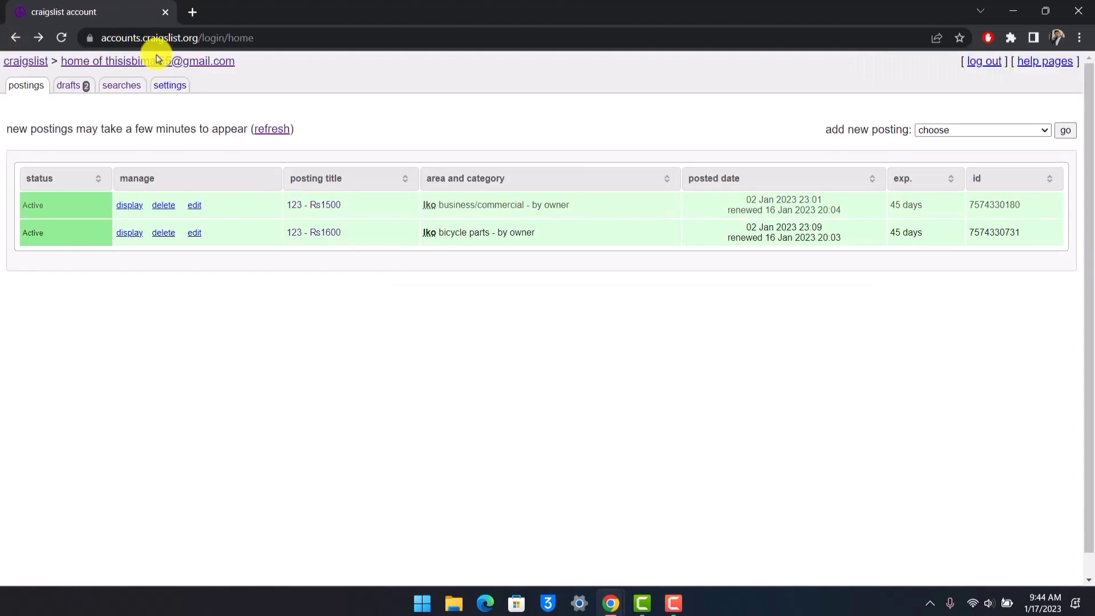
{"action": "left_click", "coordinate": [194, 205]}
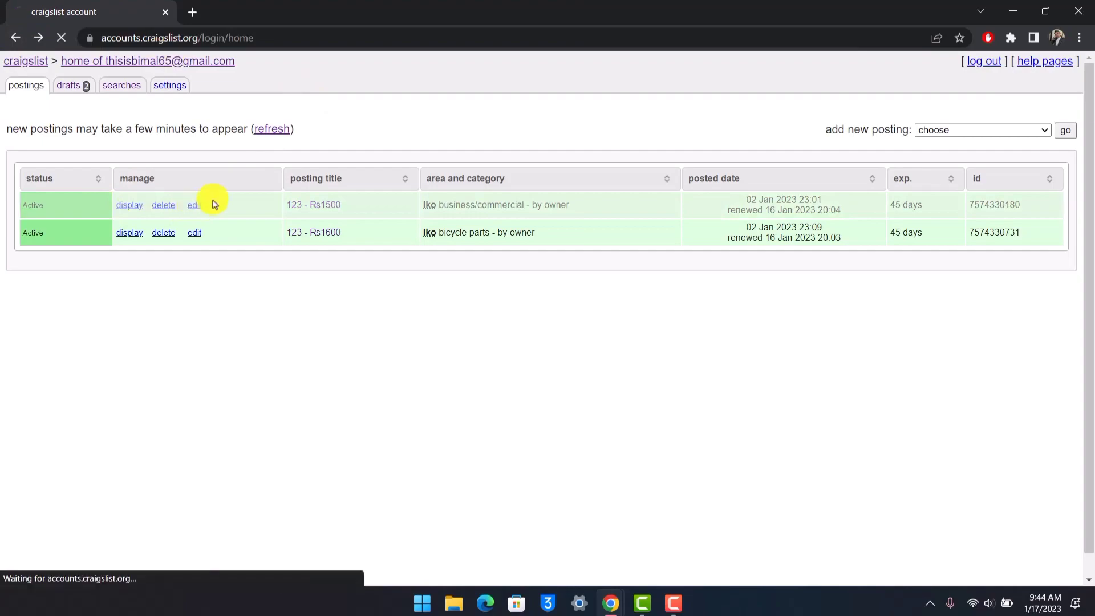